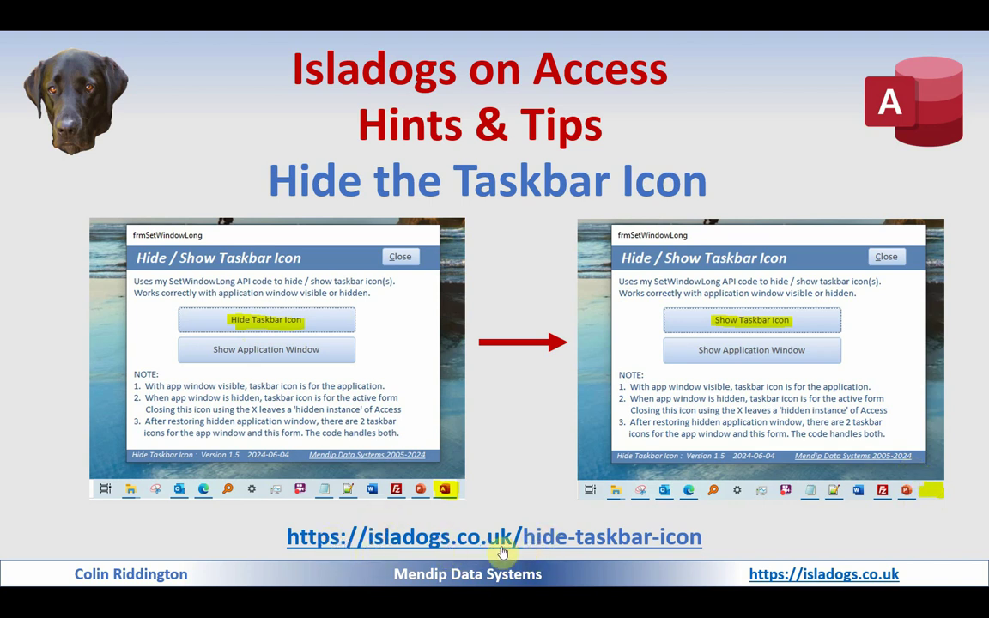
Advance from the title slide to the 'Hide the Taskbar Icon' slide, showing 'Easy to explain'
{"action": "left_click", "coordinate": [518, 494]}
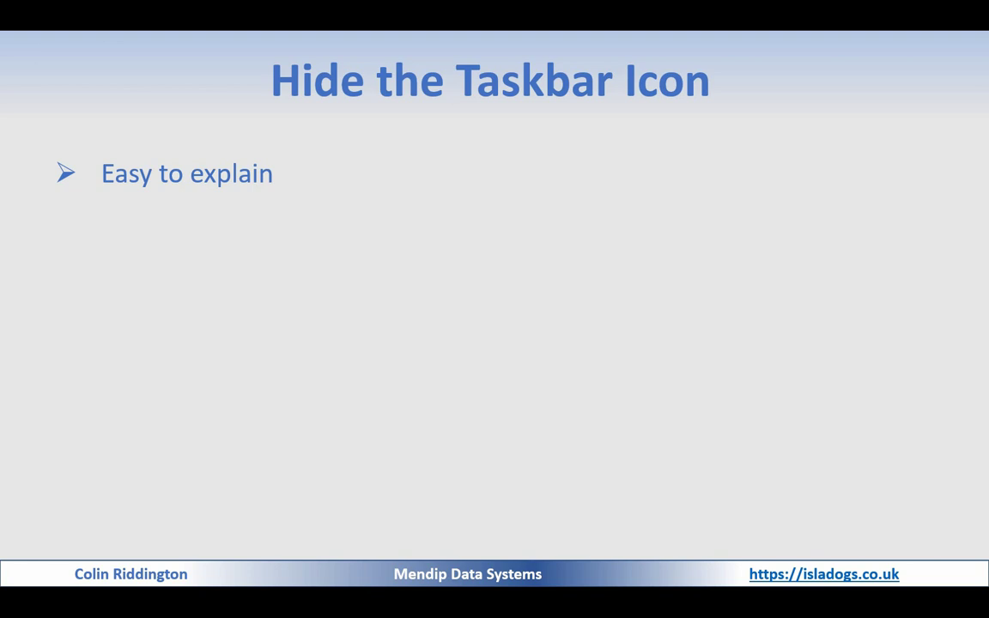
Build in the five remaining bullets and the Access and custom icons, then switch to Access
{"action": "key", "text": "Right"}
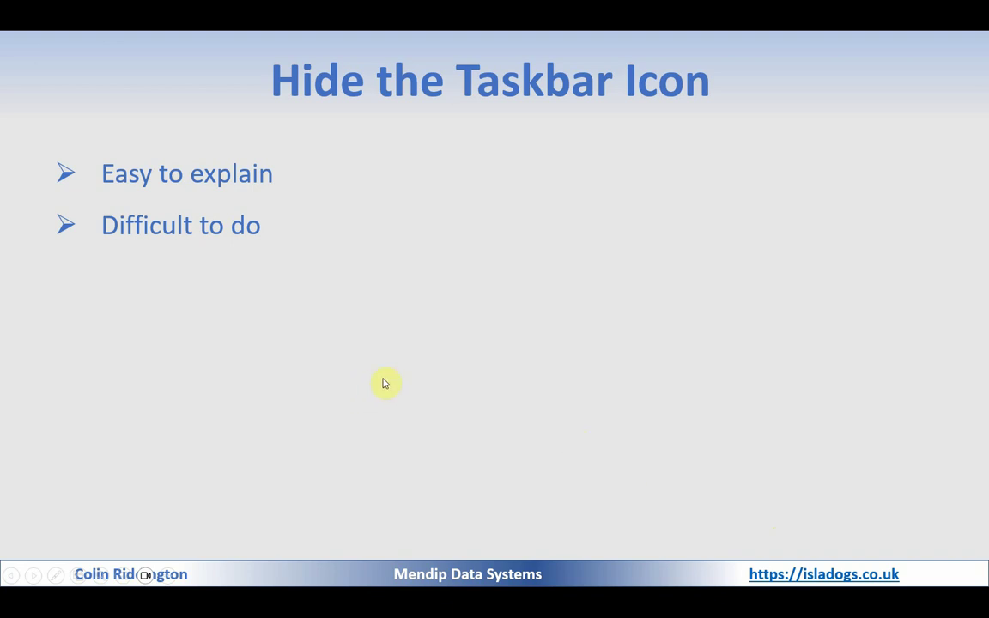
{"action": "key", "text": "Right"}
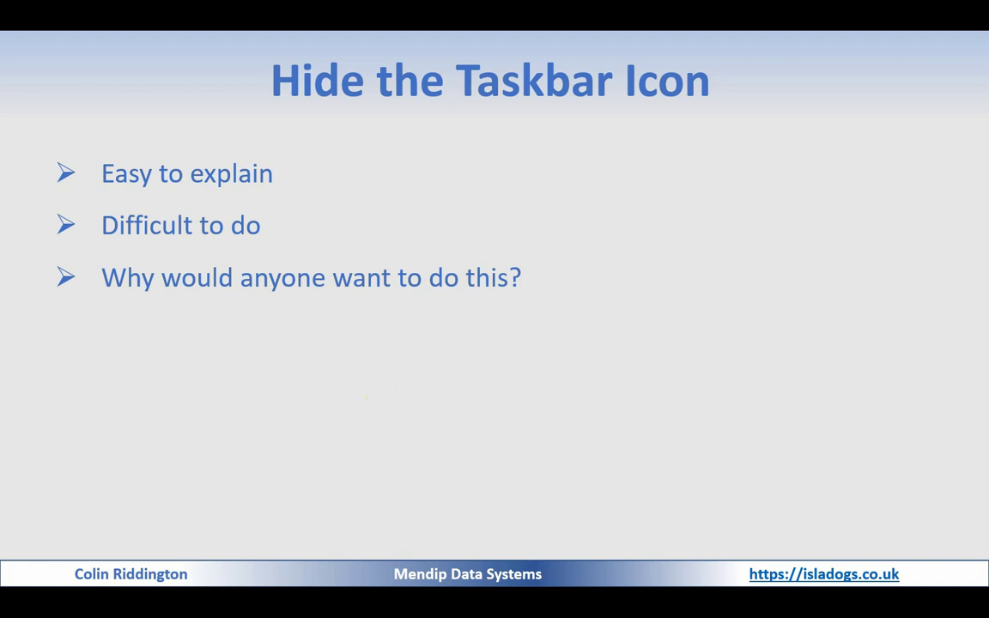
{"action": "key", "text": "Right"}
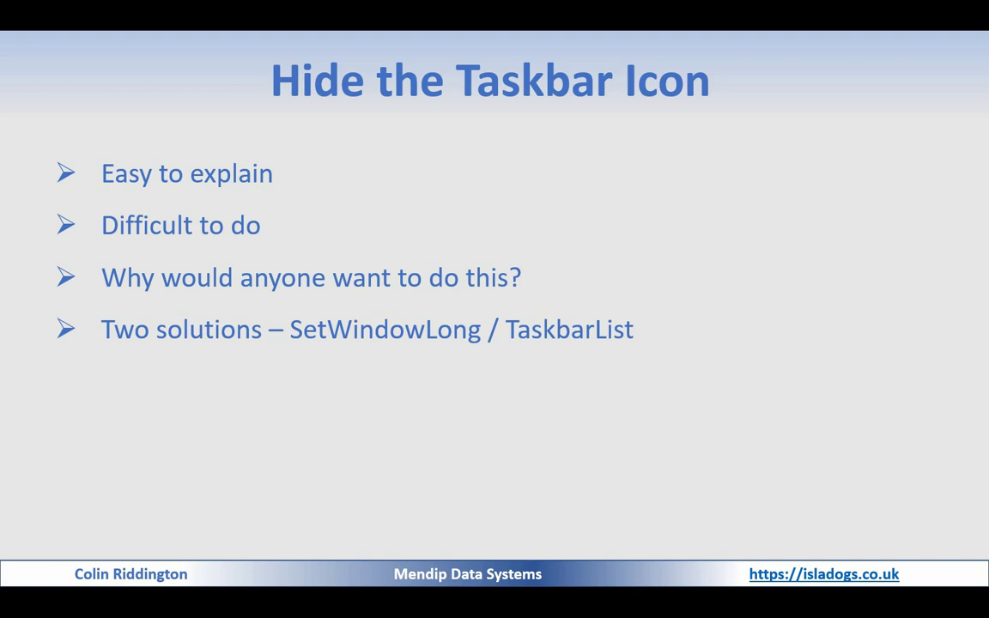
{"action": "key", "text": "Right"}
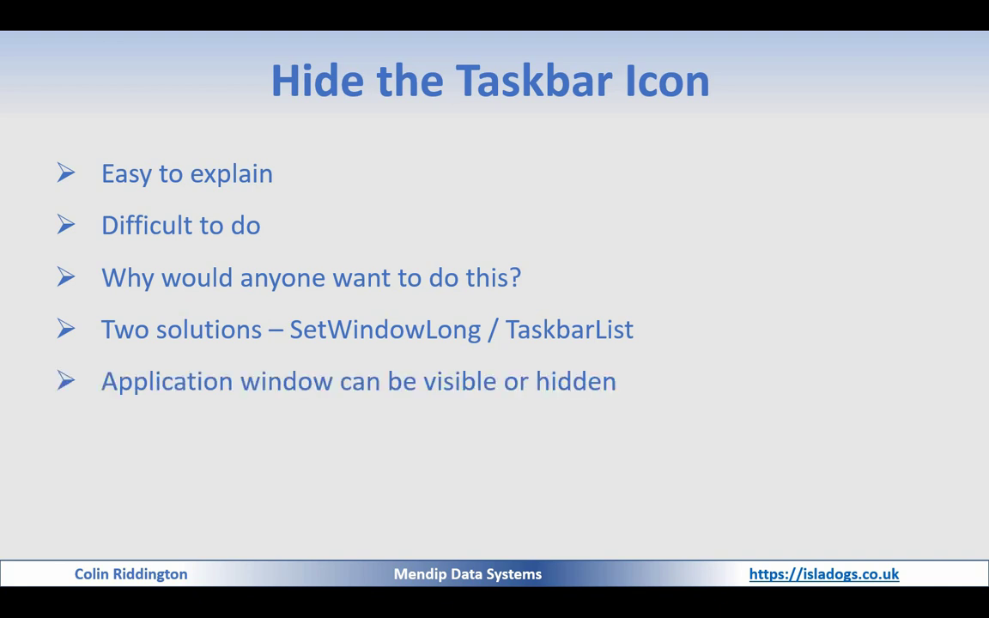
{"action": "key", "text": "Right"}
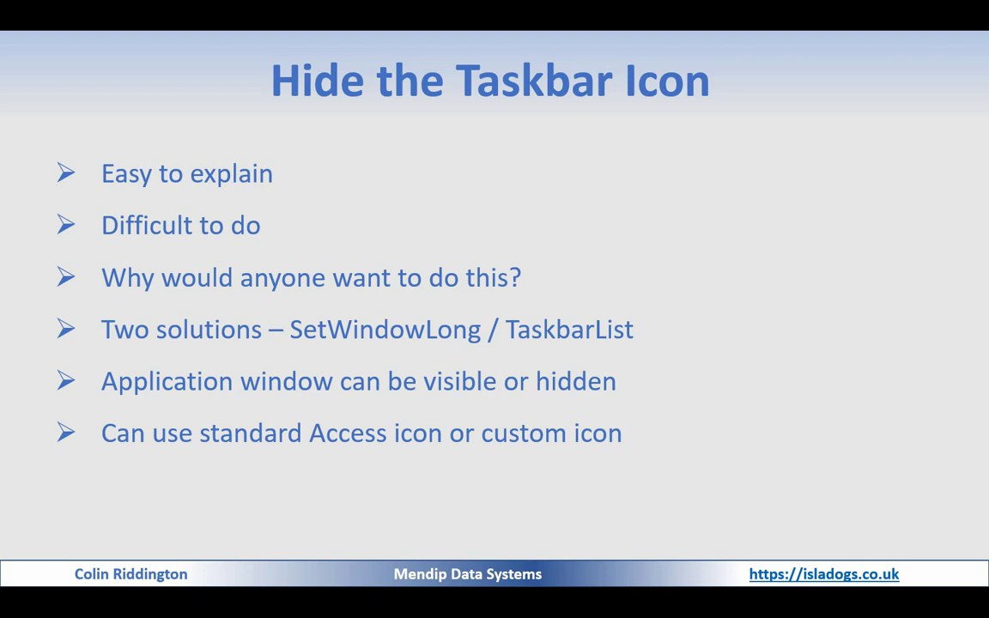
{"action": "key", "text": "Right"}
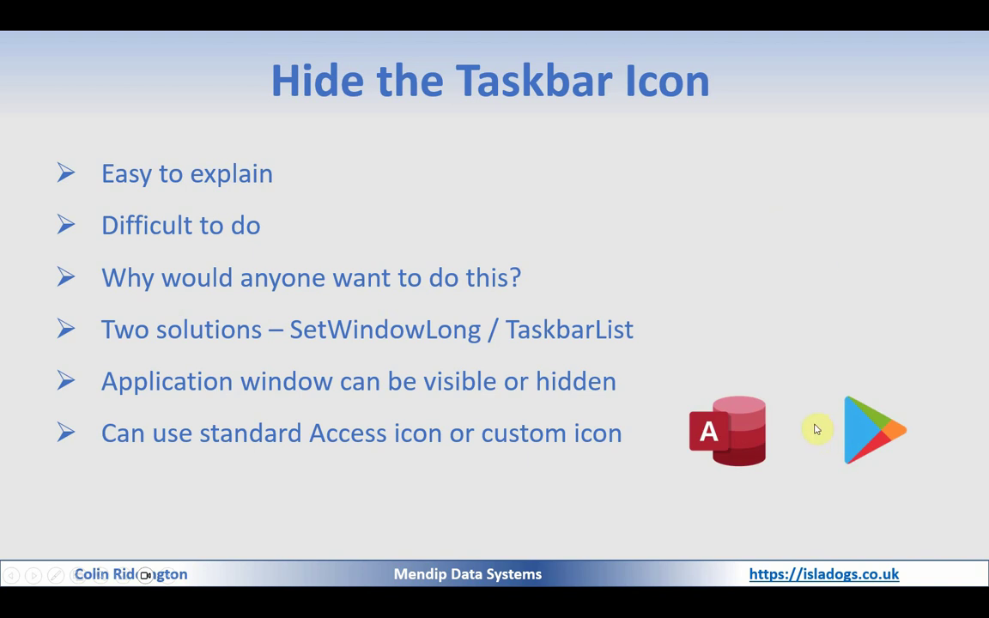
{"action": "left_click", "coordinate": [742, 453]}
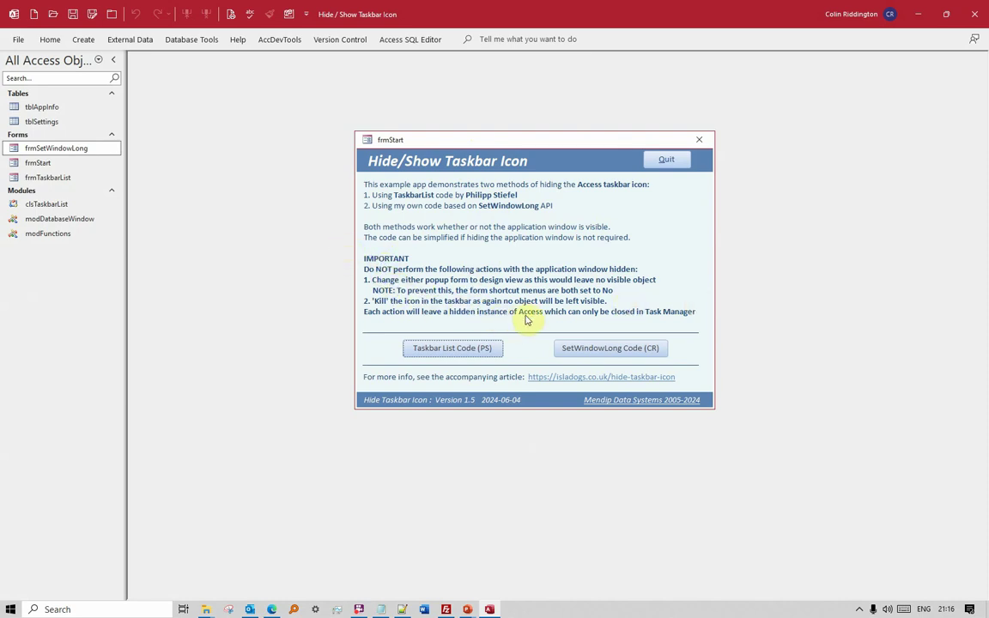
In the Taskbar List Code (PS) form, hide and restore the taskbar icon and application window
{"action": "left_click", "coordinate": [444, 348]}
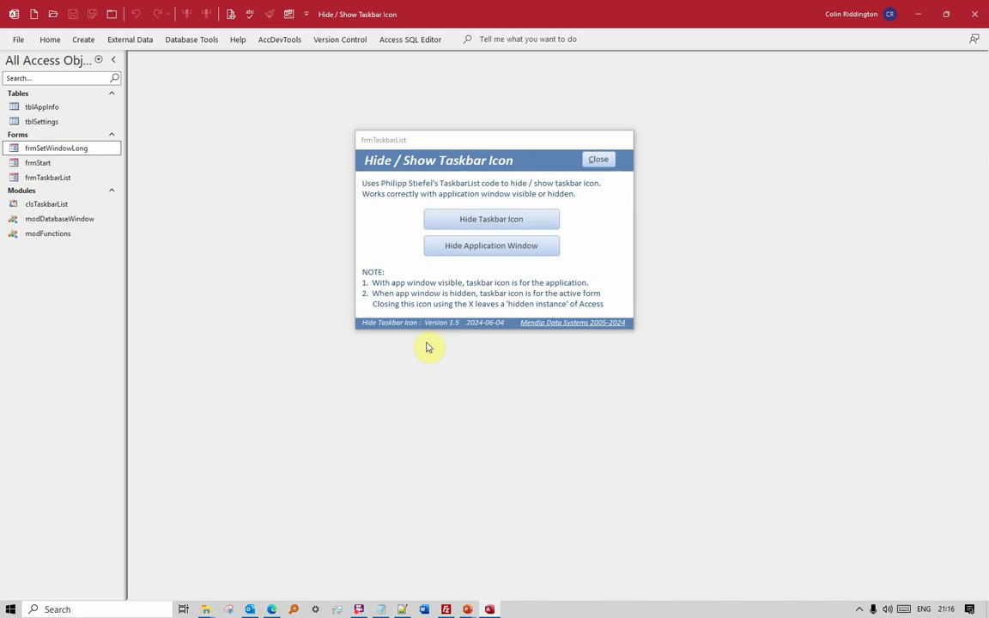
{"action": "left_click", "coordinate": [511, 220]}
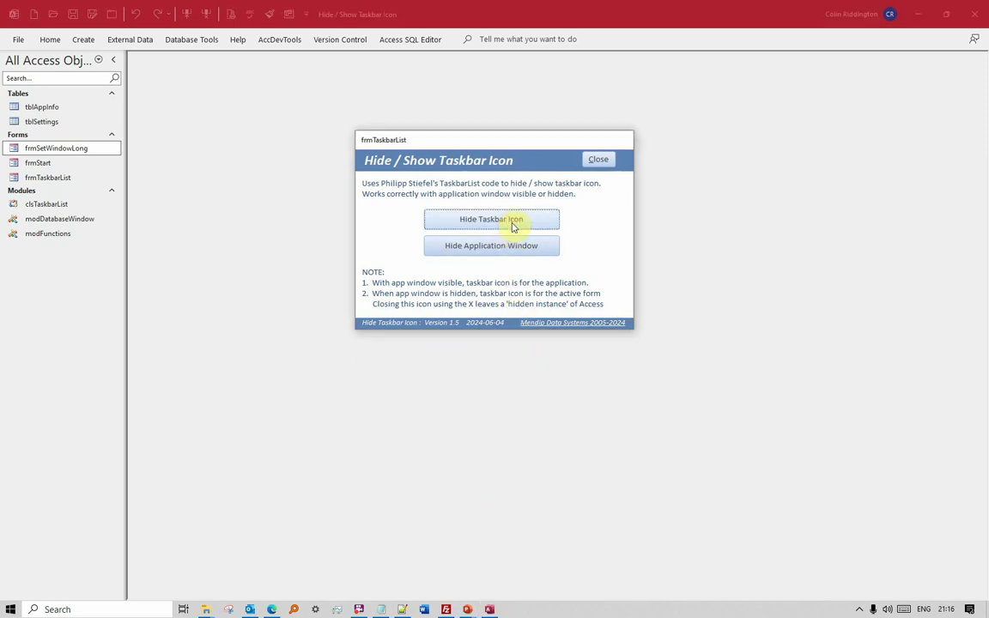
{"action": "left_click", "coordinate": [512, 254]}
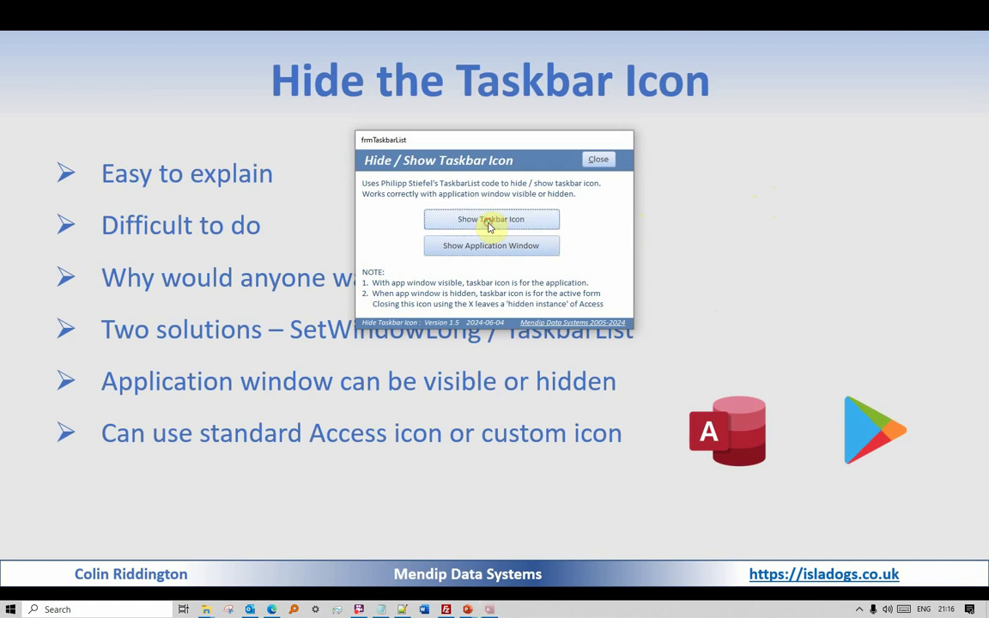
{"action": "left_click", "coordinate": [496, 221]}
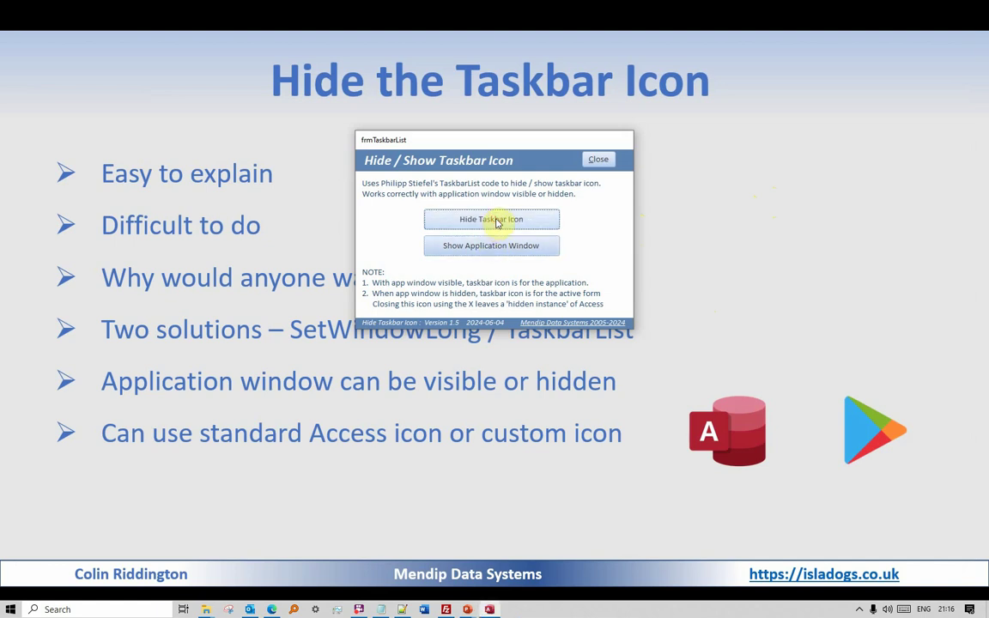
{"action": "left_click", "coordinate": [508, 247]}
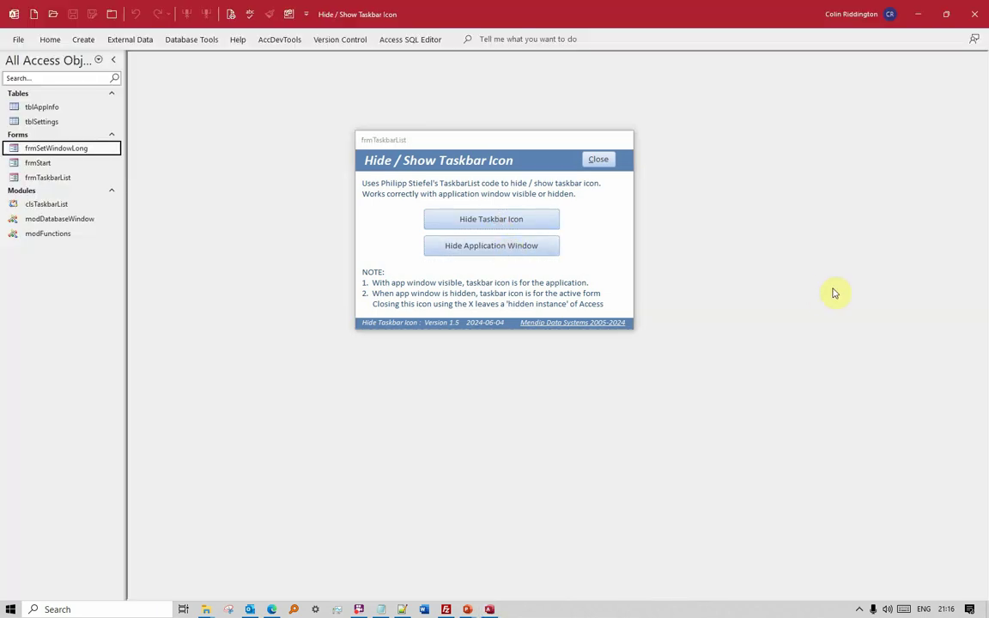
{"action": "left_click", "coordinate": [595, 160]}
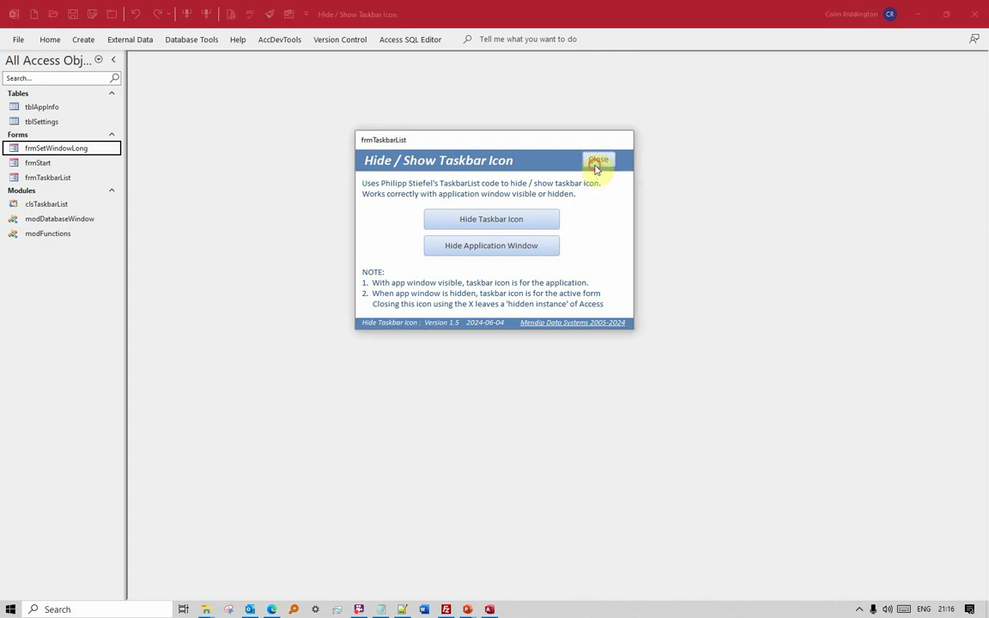
In frmSetWindowLong, toggle the taskbar icon with the application window shown, then hidden
{"action": "left_click", "coordinate": [640, 356]}
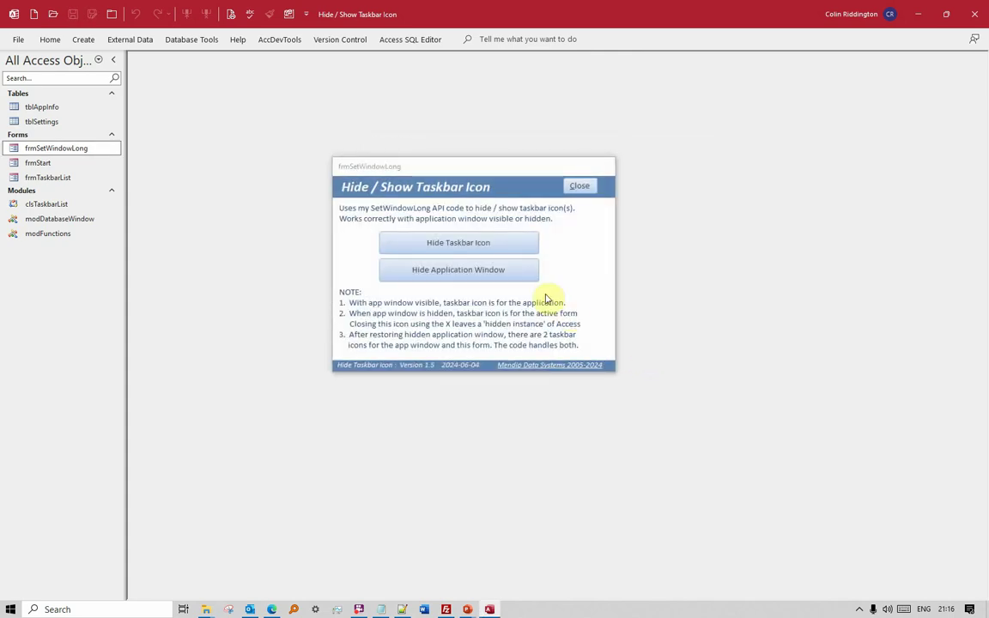
{"action": "left_click", "coordinate": [466, 244]}
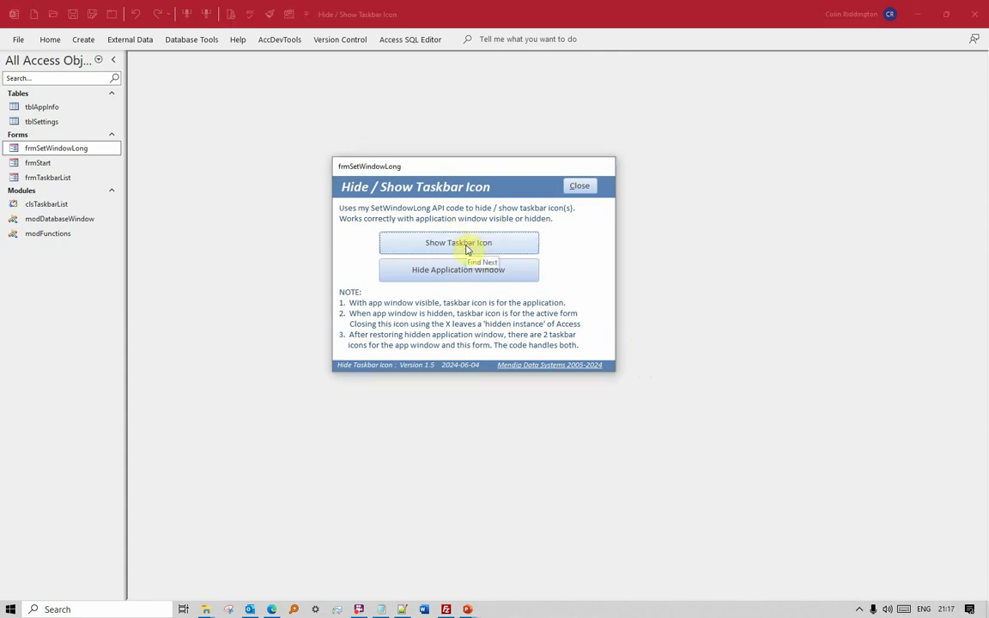
{"action": "left_click", "coordinate": [466, 244]}
{"action": "left_click", "coordinate": [468, 271]}
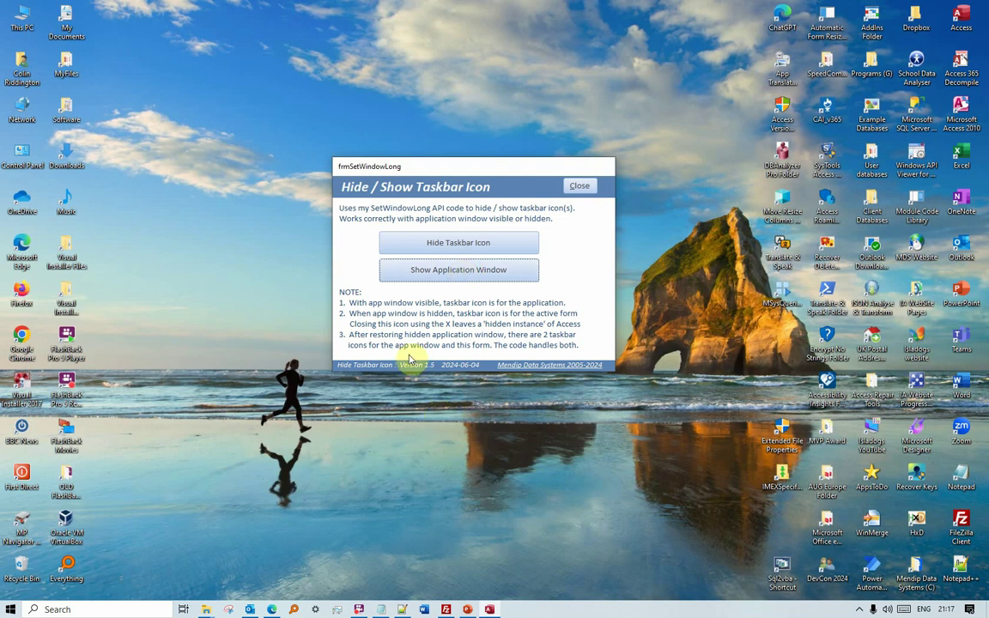
{"action": "left_click", "coordinate": [471, 246]}
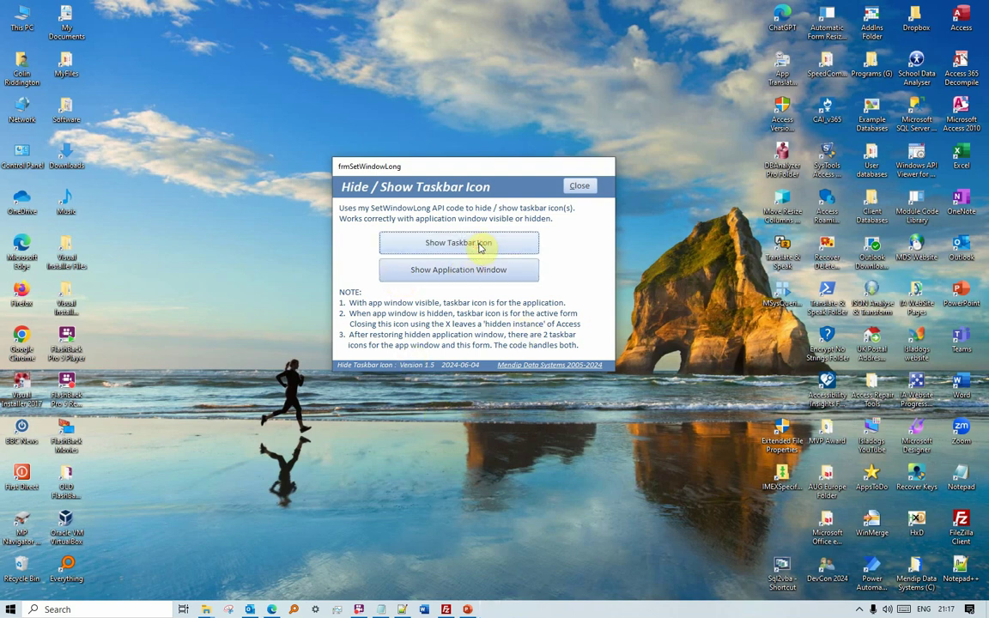
{"action": "left_click", "coordinate": [470, 247]}
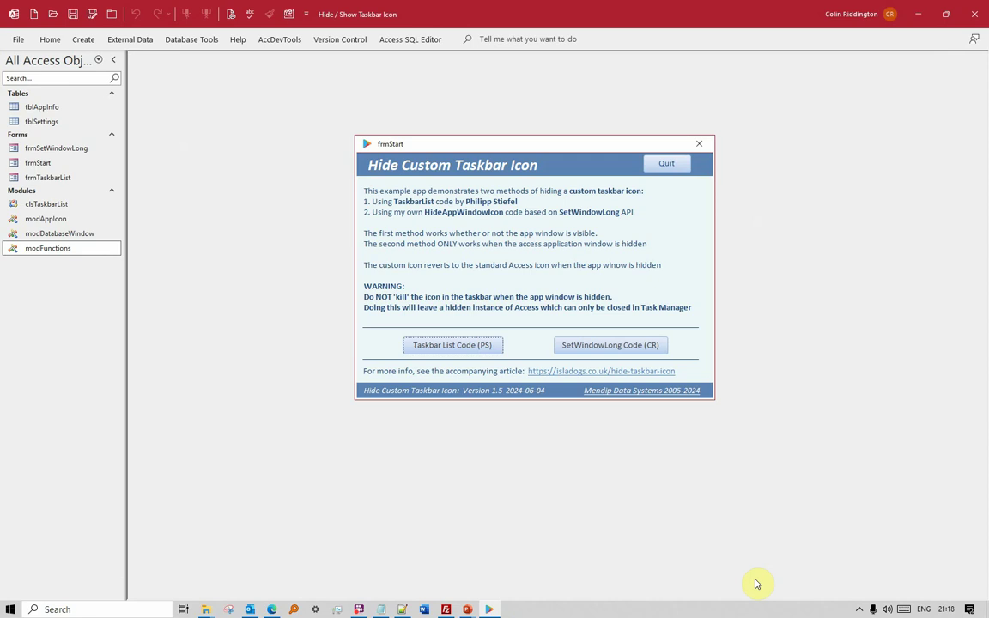
Open the custom-icon TaskbarList form, toggle its taskbar icon, and hide the application window
{"action": "mouse_move", "coordinate": [492, 608]}
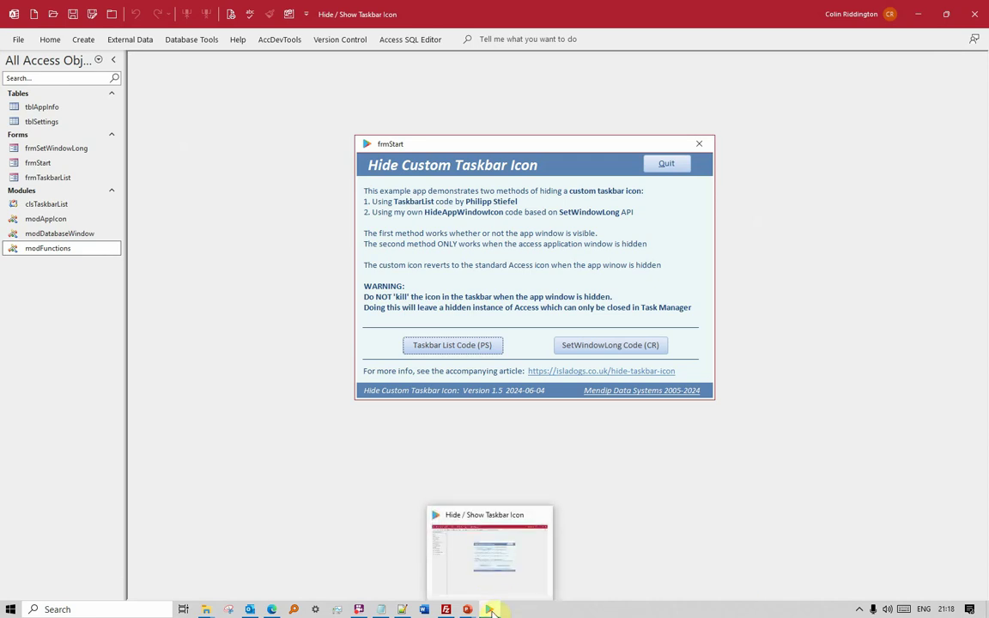
{"action": "left_click", "coordinate": [452, 343]}
{"action": "left_click", "coordinate": [481, 219]}
{"action": "left_click", "coordinate": [481, 220]}
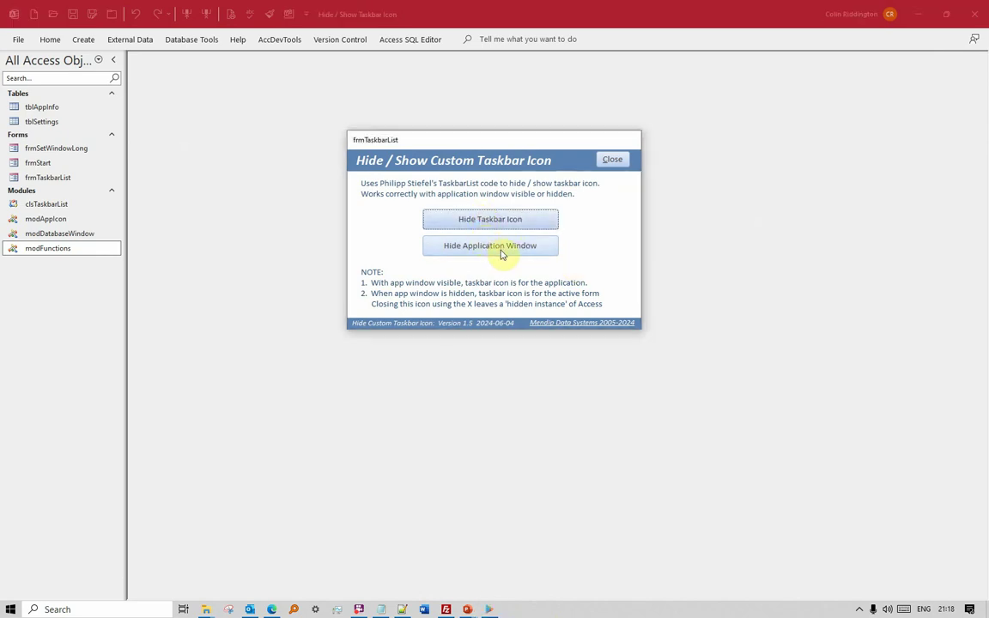
{"action": "left_click", "coordinate": [502, 249]}
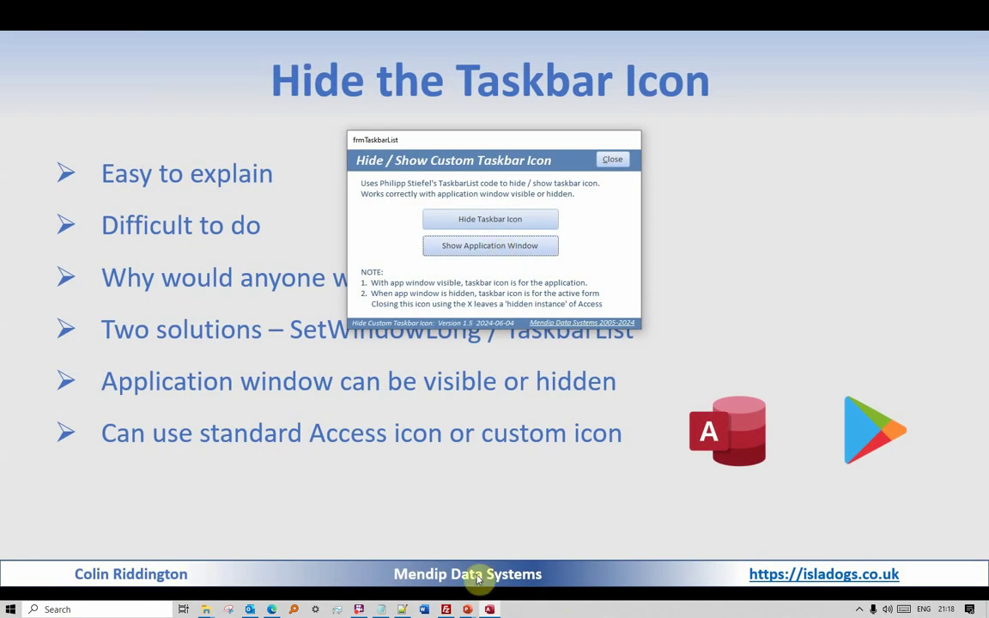
Toggle the taskbar icon with the window hidden, restore the application window, and close the form
{"action": "mouse_move", "coordinate": [489, 610]}
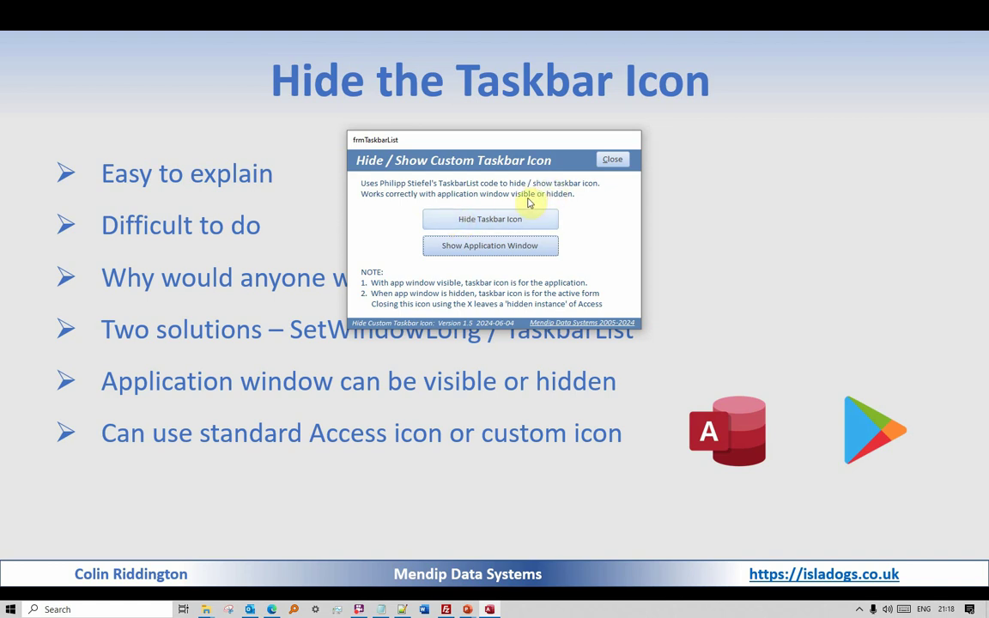
{"action": "left_click", "coordinate": [486, 222]}
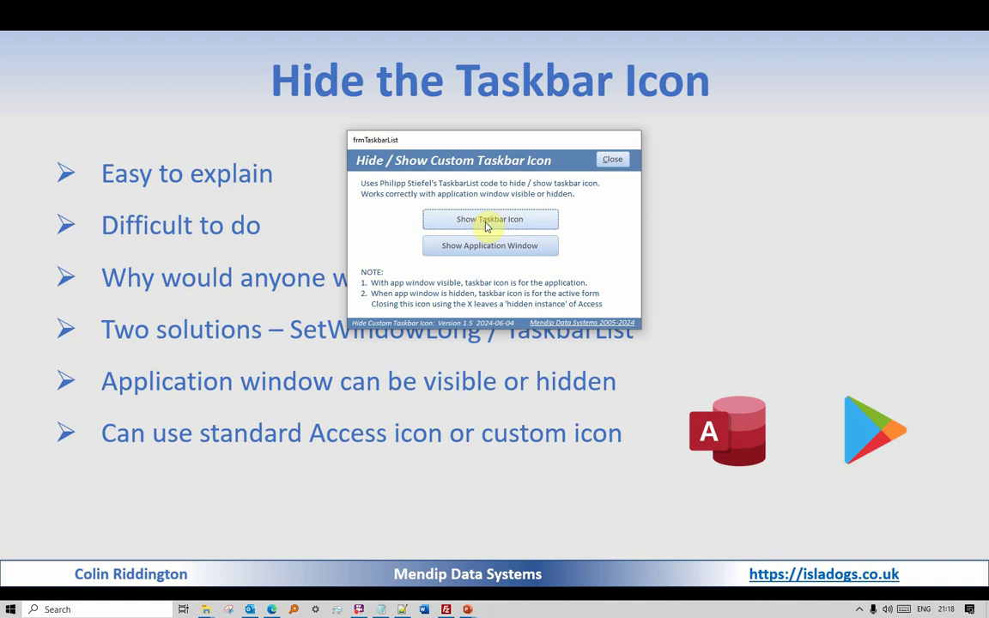
{"action": "left_click", "coordinate": [485, 222]}
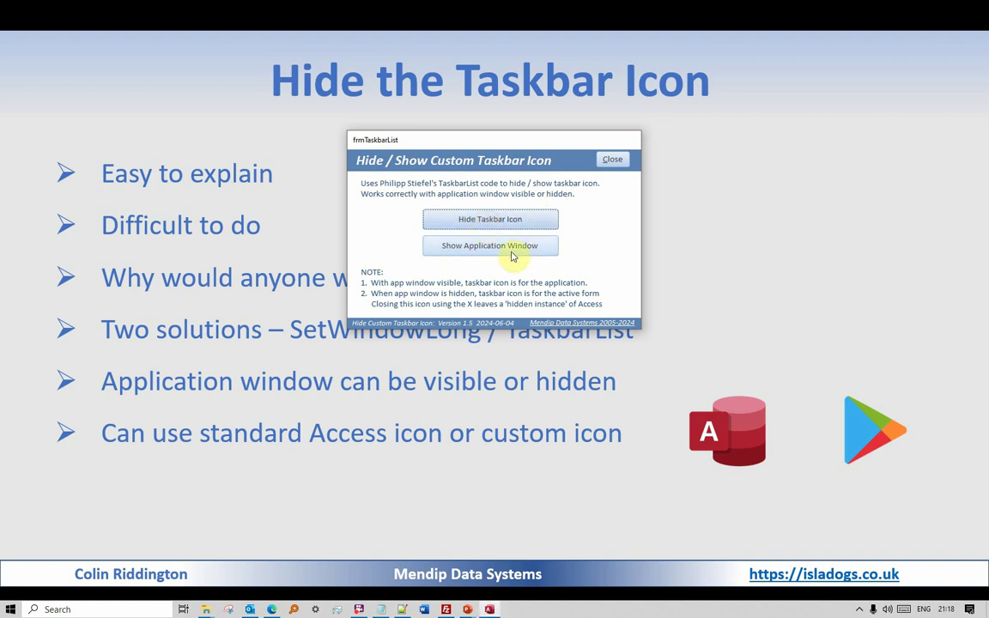
{"action": "left_click", "coordinate": [512, 253]}
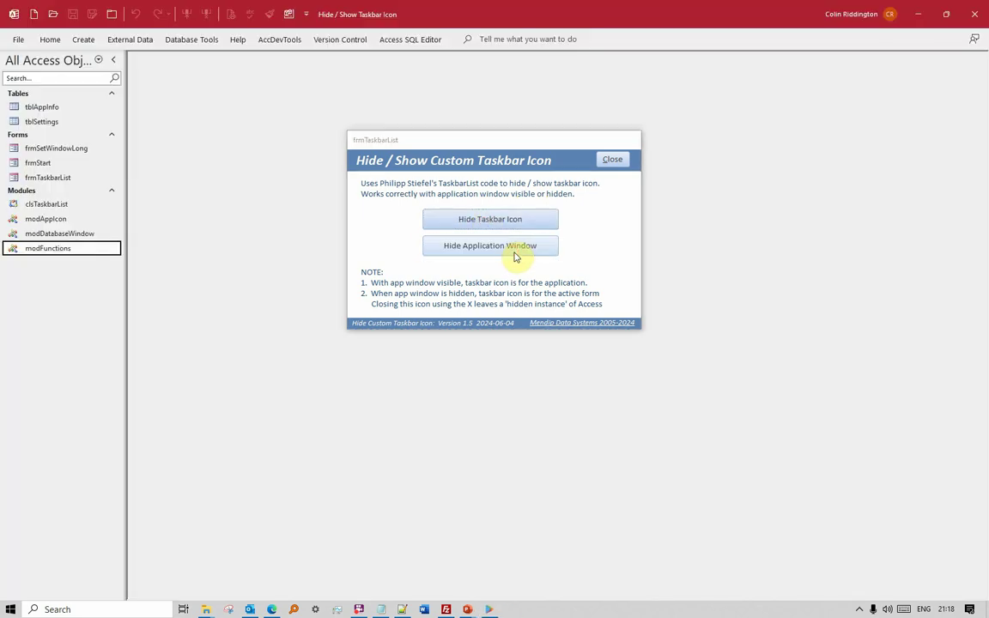
{"action": "left_click", "coordinate": [611, 159]}
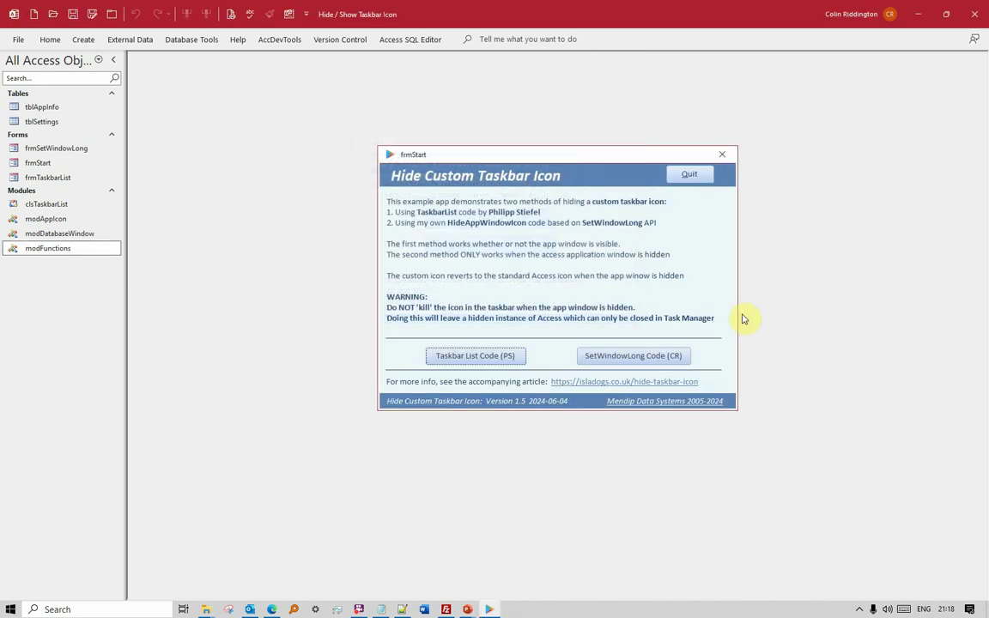
In SetWindowLong Code (CR), toggle the taskbar icon before and after hiding the application window
{"action": "left_click", "coordinate": [634, 353]}
{"action": "left_click", "coordinate": [472, 199]}
{"action": "left_click", "coordinate": [471, 199]}
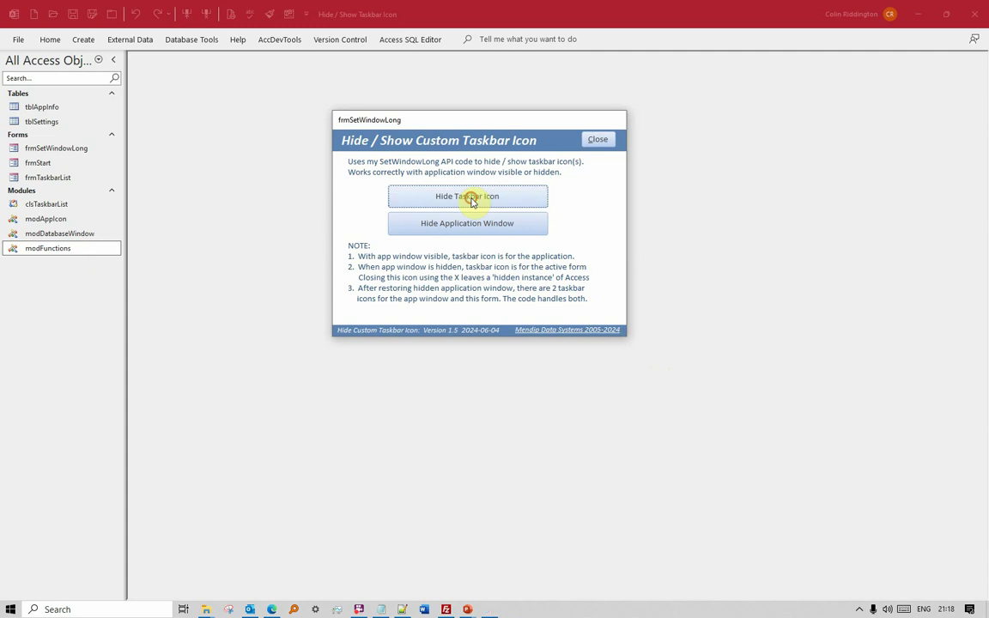
{"action": "left_click", "coordinate": [469, 225]}
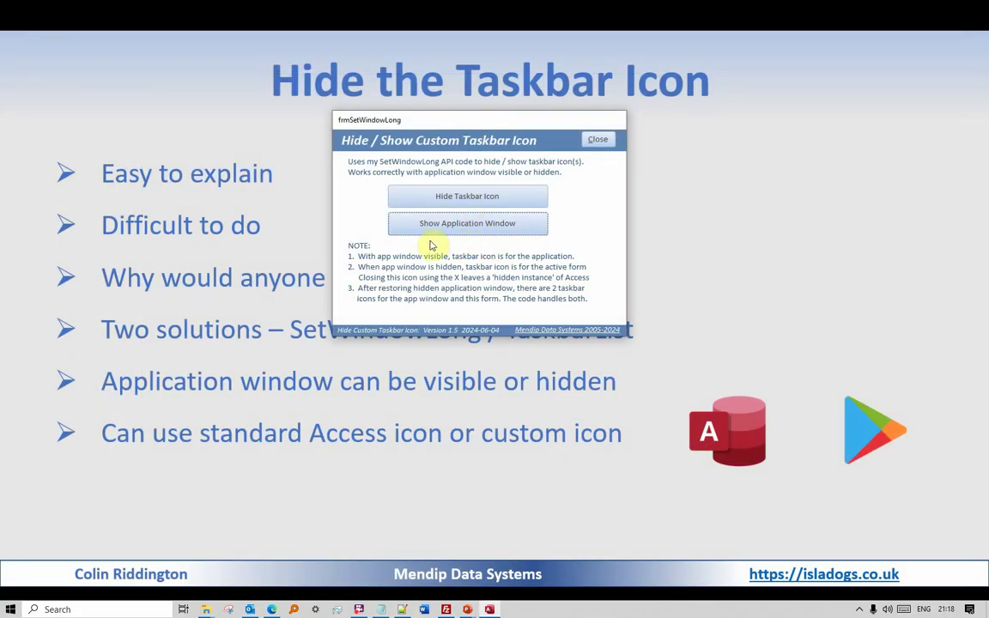
{"action": "left_click", "coordinate": [470, 200]}
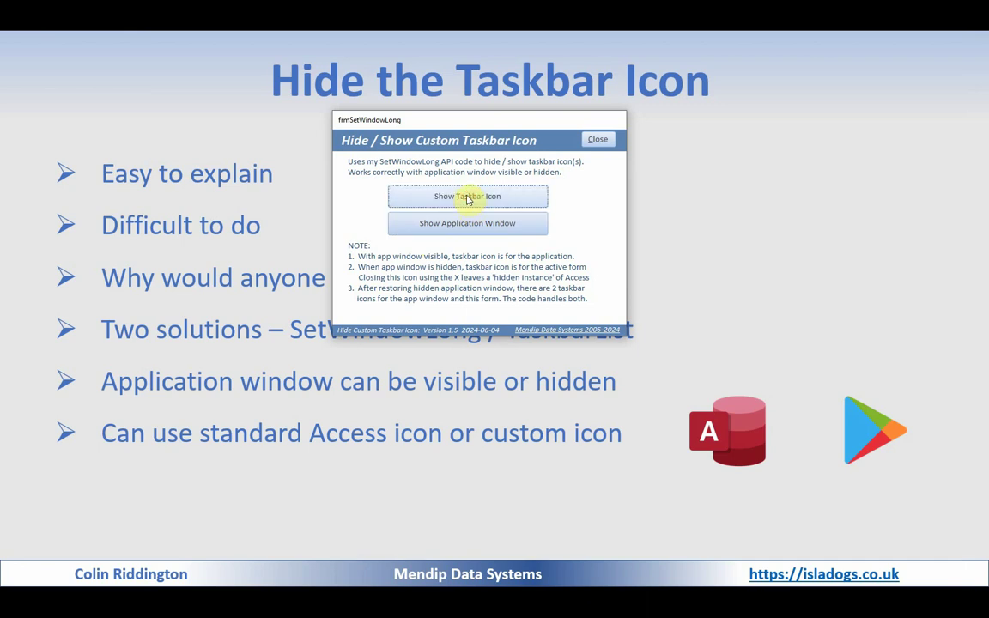
{"action": "left_click", "coordinate": [467, 199]}
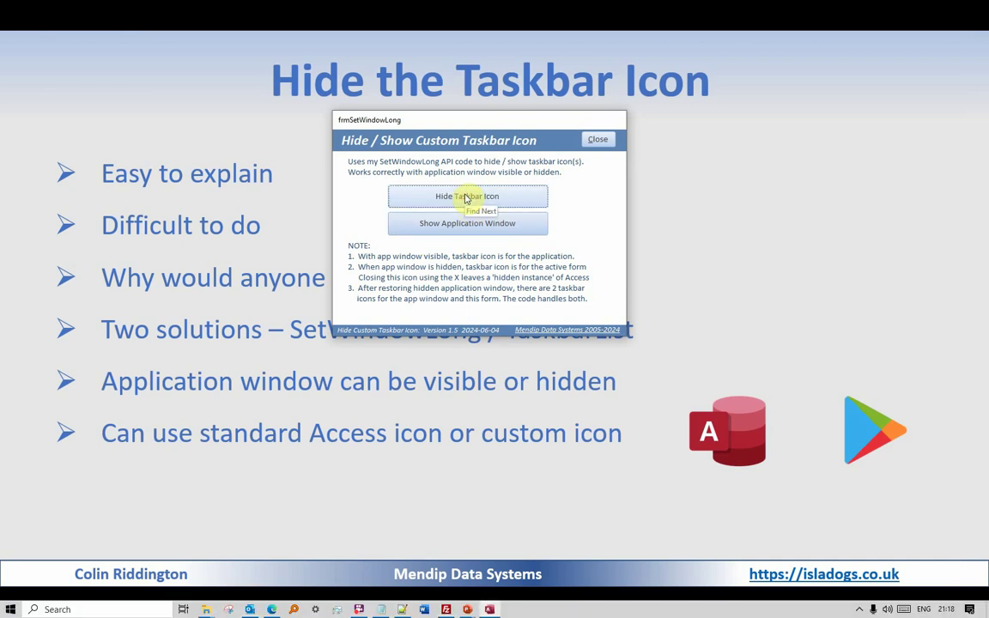
Move the form right, restore the application window, then close it from the taskbar thumbnail
{"action": "left_click_drag", "start_coordinate": [473, 121], "coordinate": [716, 125]}
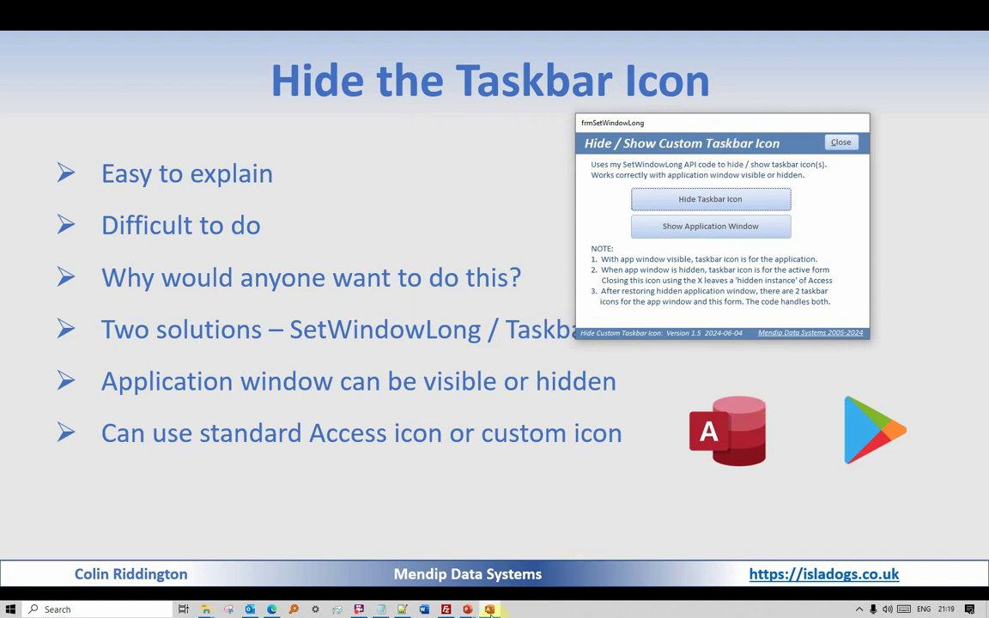
{"action": "left_click", "coordinate": [709, 228]}
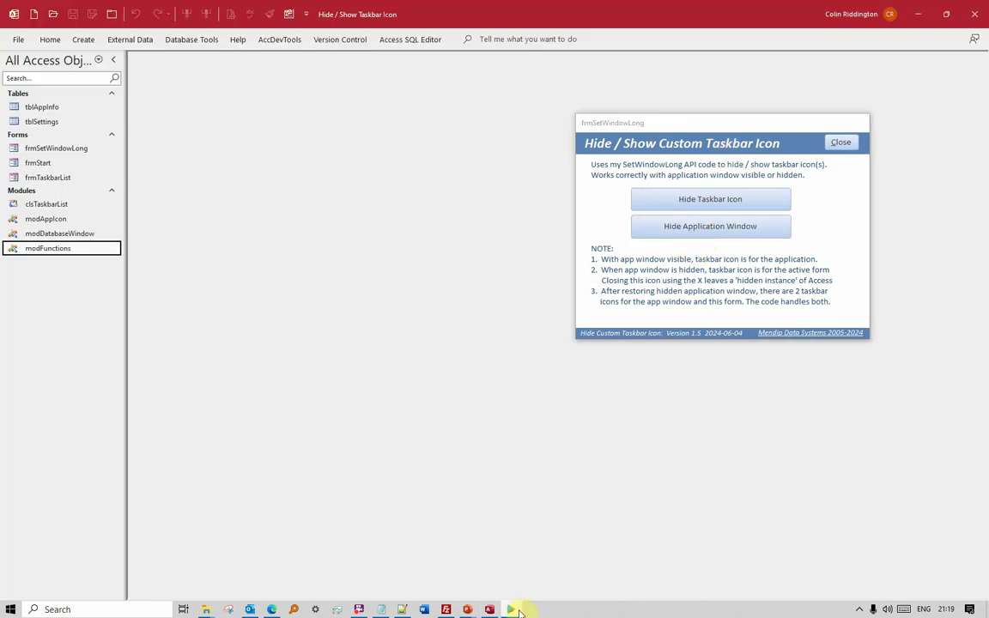
{"action": "mouse_move", "coordinate": [518, 611]}
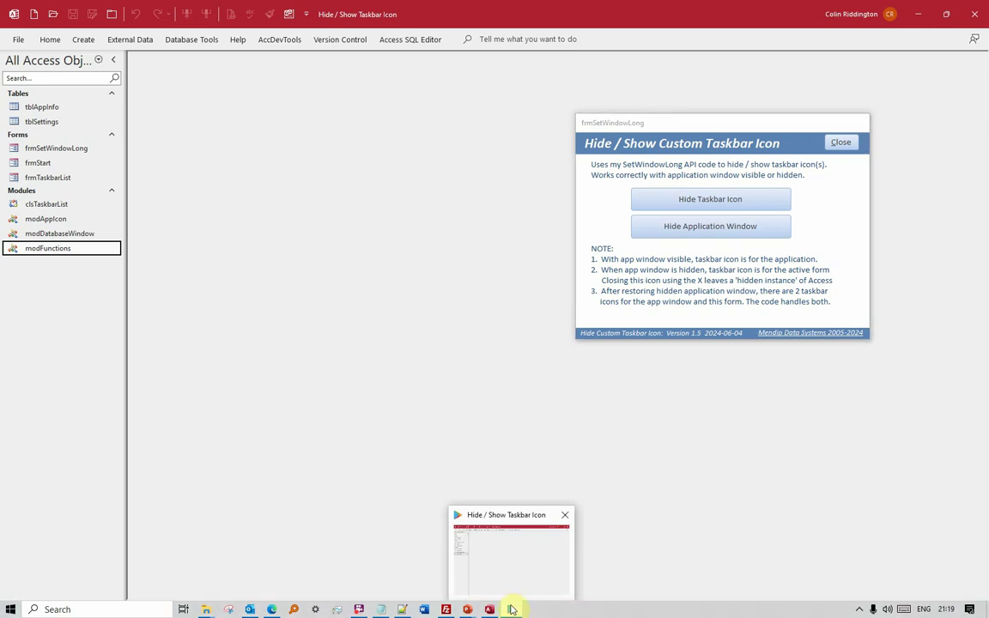
{"action": "left_click", "coordinate": [565, 516]}
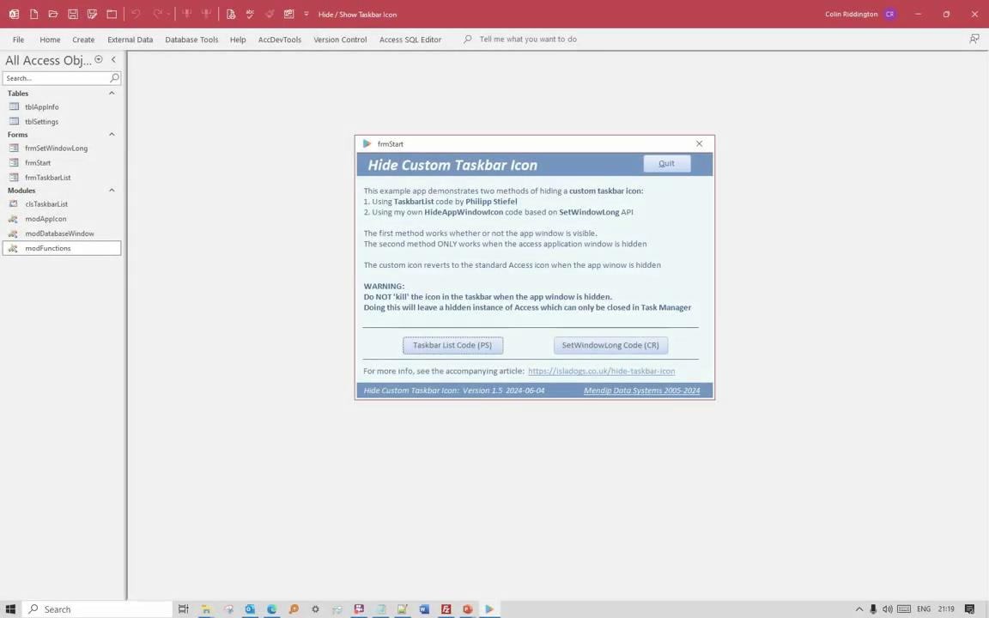
Open SetWindowLong Code (CR), hide the application window, and close the form from its taskbar thumbnail
{"action": "left_click", "coordinate": [608, 345]}
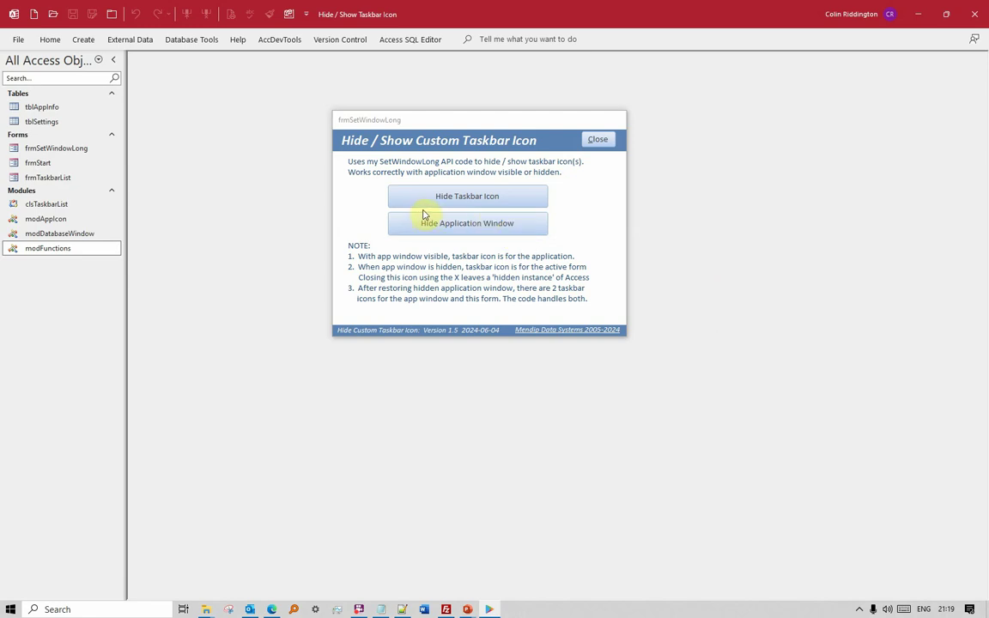
{"action": "left_click", "coordinate": [480, 225]}
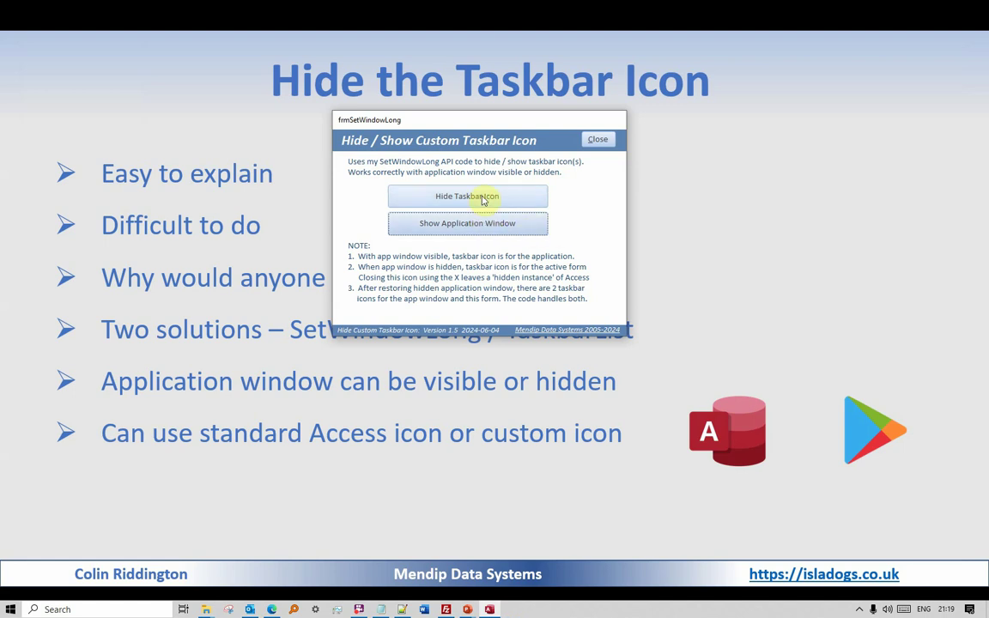
{"action": "mouse_move", "coordinate": [490, 610]}
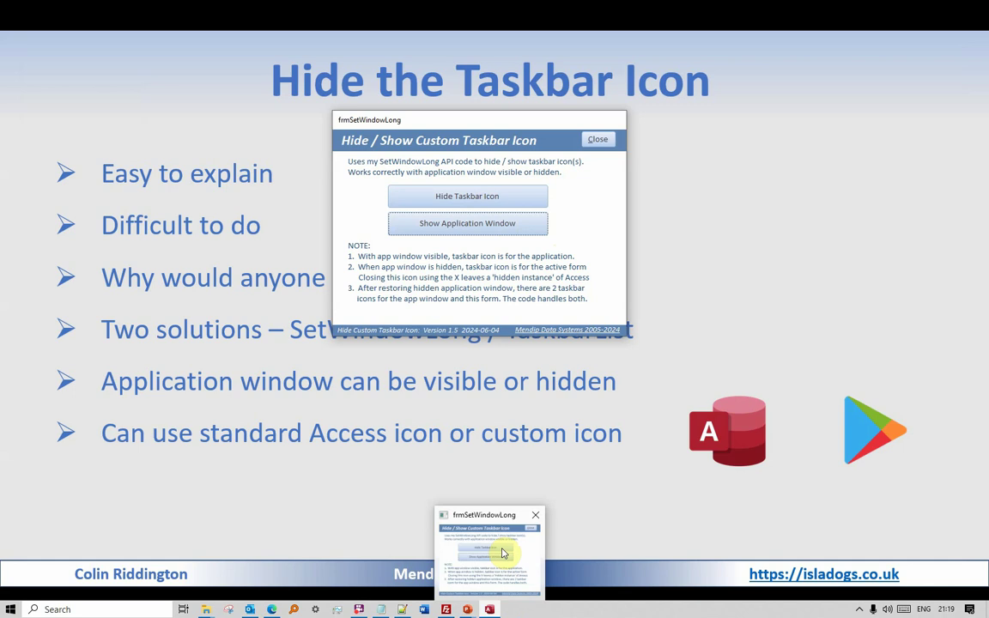
{"action": "mouse_move", "coordinate": [500, 528]}
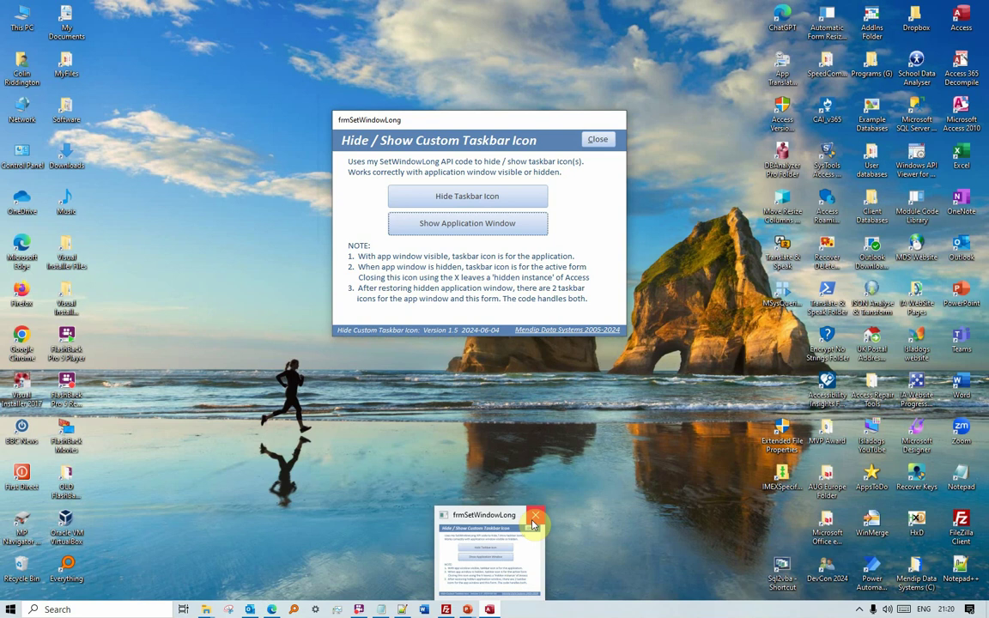
{"action": "left_click", "coordinate": [533, 517]}
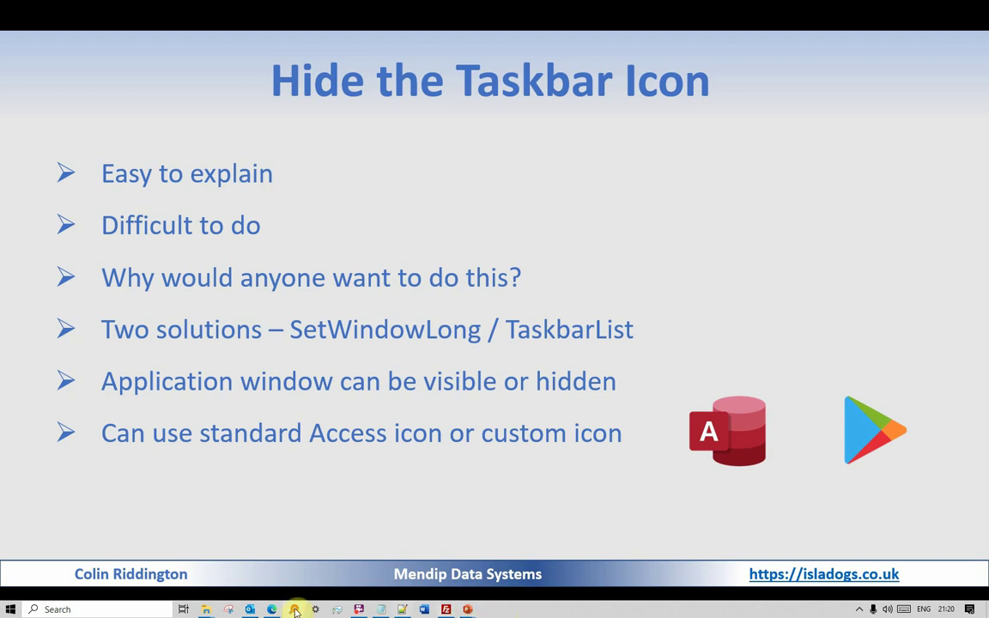
End the Microsoft Access (32 bit) process in Task Manager
{"action": "left_click", "coordinate": [338, 609]}
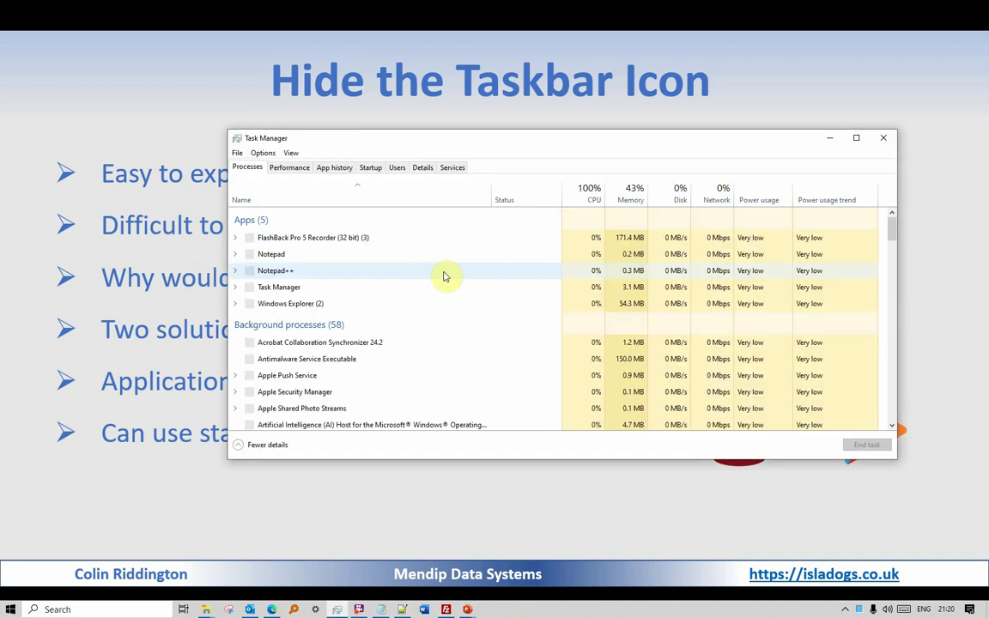
{"action": "scroll", "coordinate": [455, 335], "scroll_direction": "down", "scroll_amount": 5}
{"action": "left_click", "coordinate": [302, 390]}
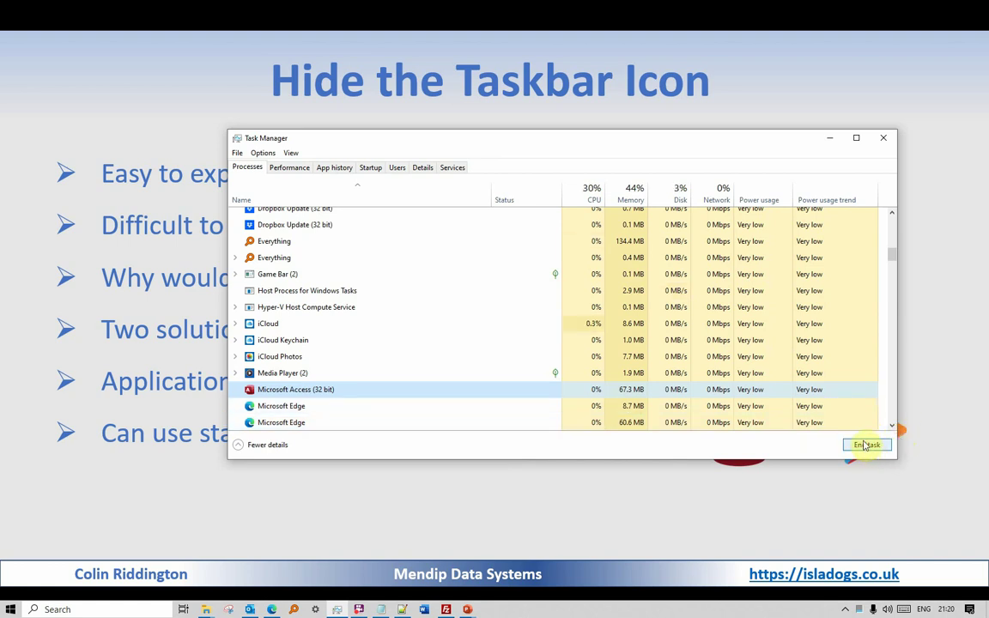
{"action": "left_click", "coordinate": [866, 444]}
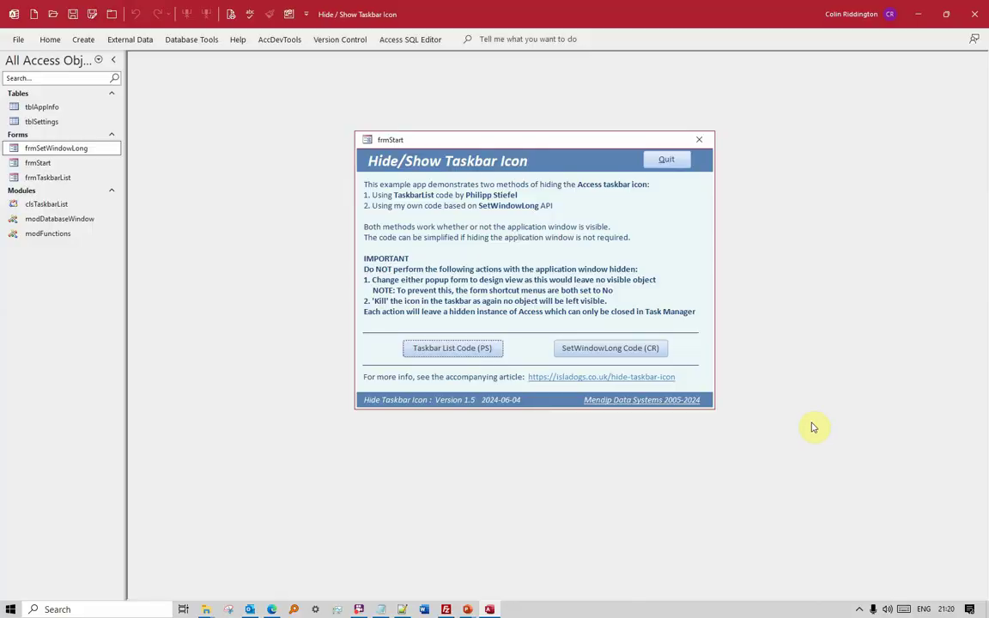
Open SetWindowLong Code (CR), hide the application window, and close the form via its taskbar thumbnail
{"action": "left_click", "coordinate": [607, 347]}
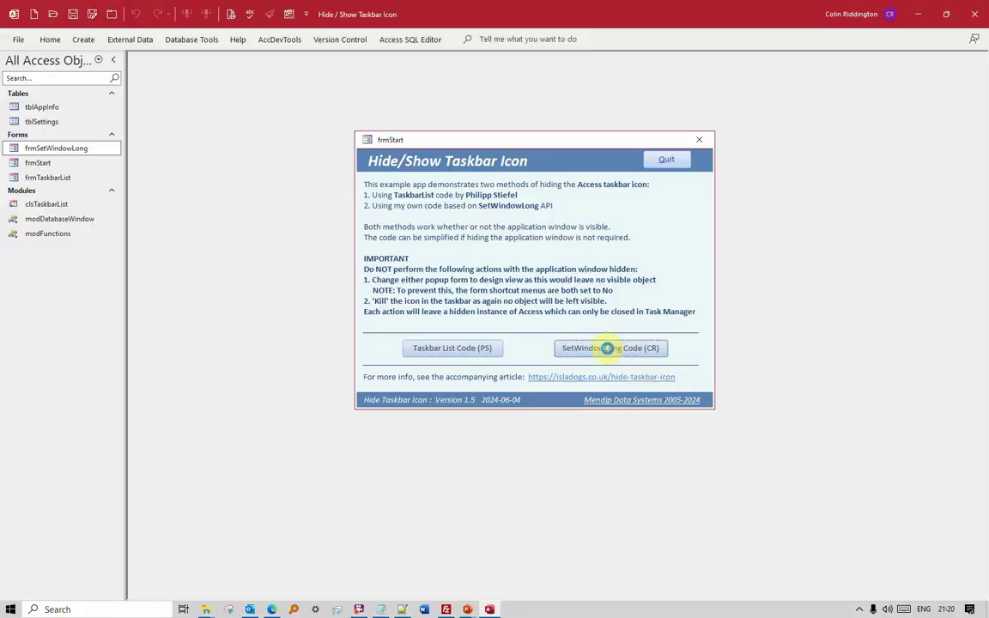
{"action": "left_click", "coordinate": [463, 269]}
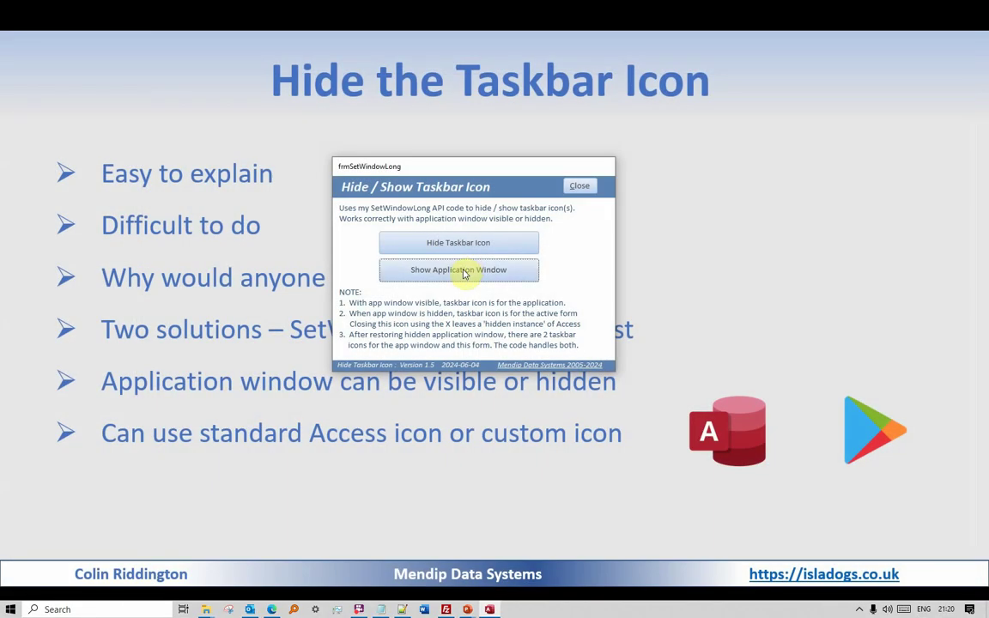
{"action": "mouse_move", "coordinate": [490, 608]}
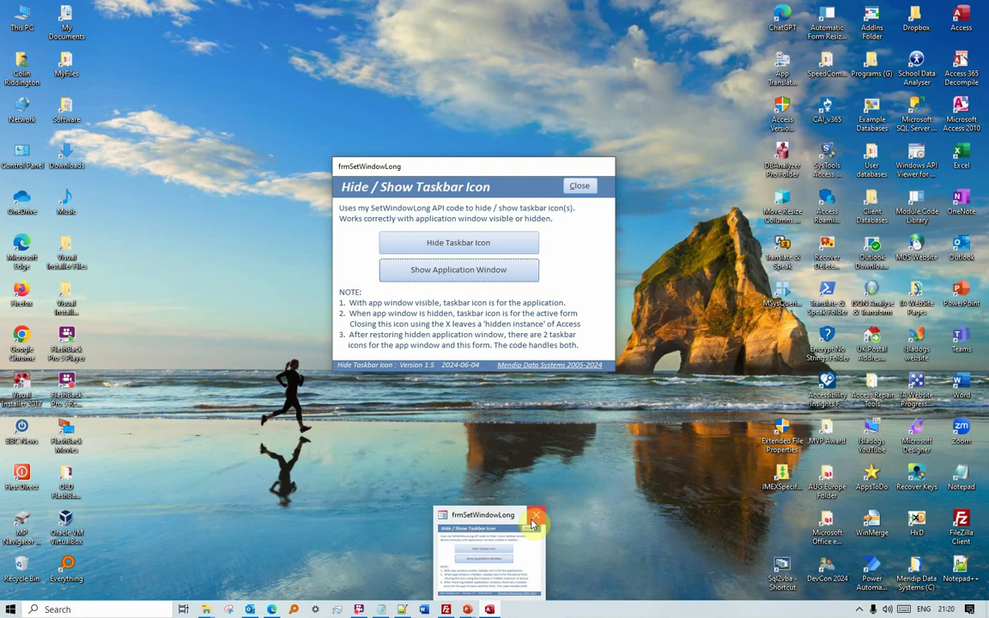
{"action": "left_click", "coordinate": [533, 520]}
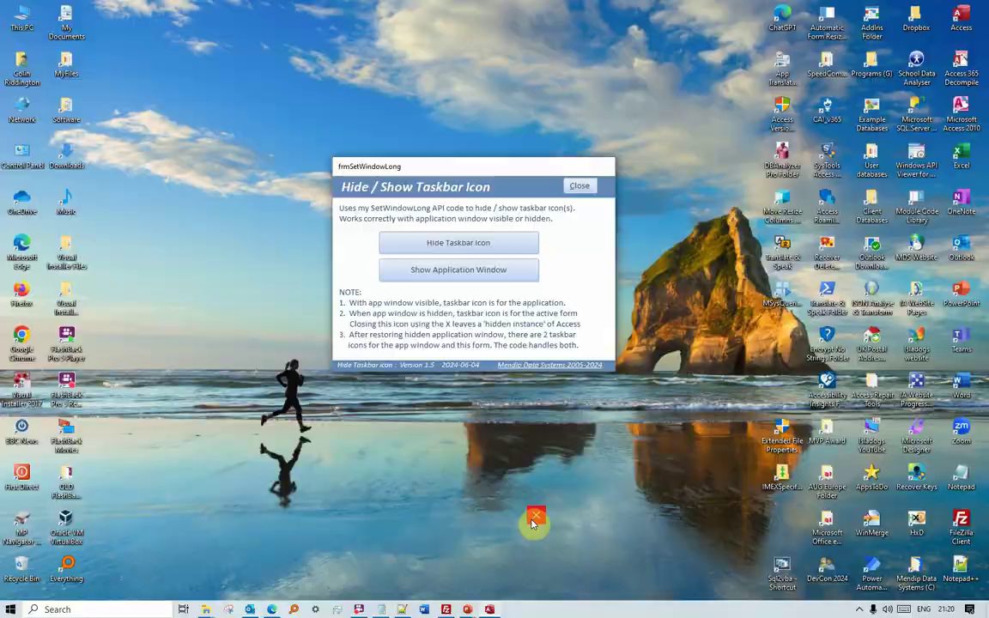